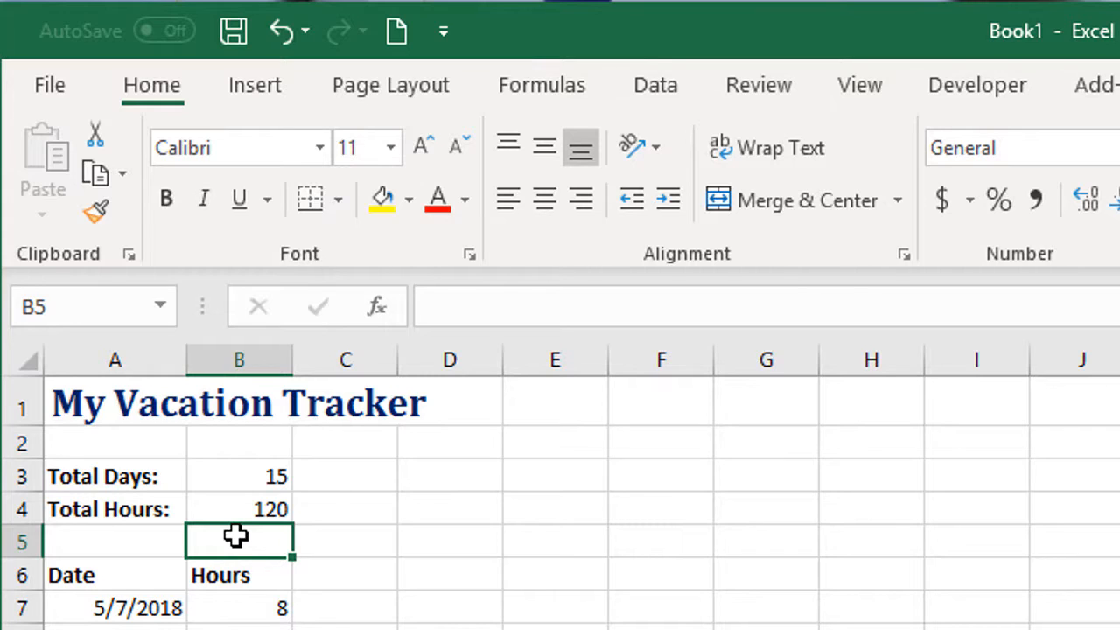
Enter the labels "Hours Scheduled:" in D3 and "Hours Remaining:" in D4
{"action": "left_click", "coordinate": [447, 477]}
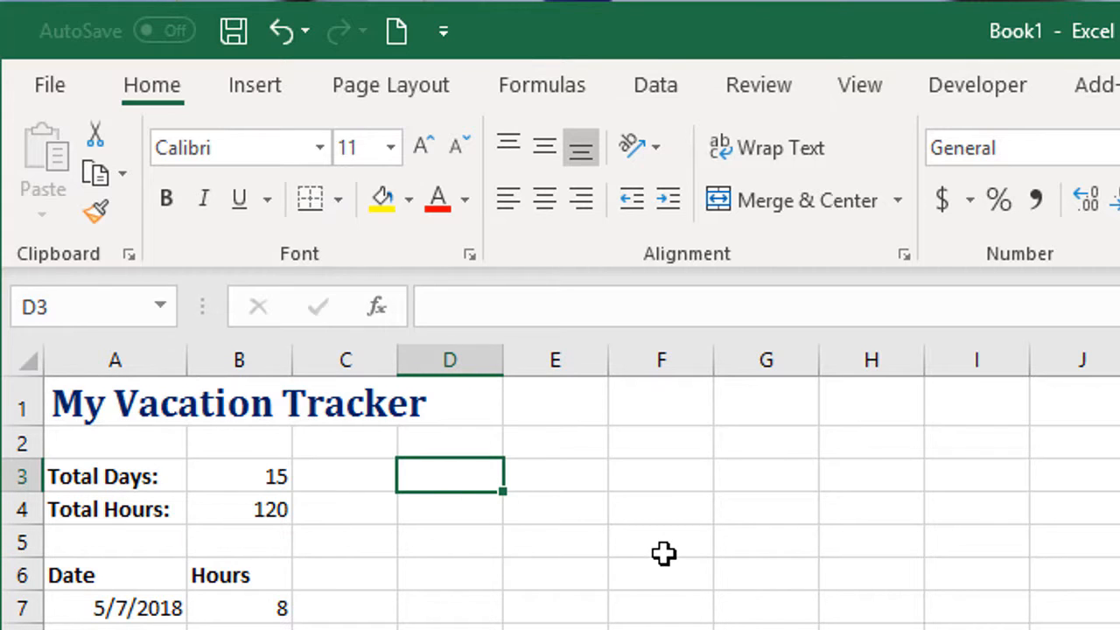
{"action": "type", "text": "Hours S"}
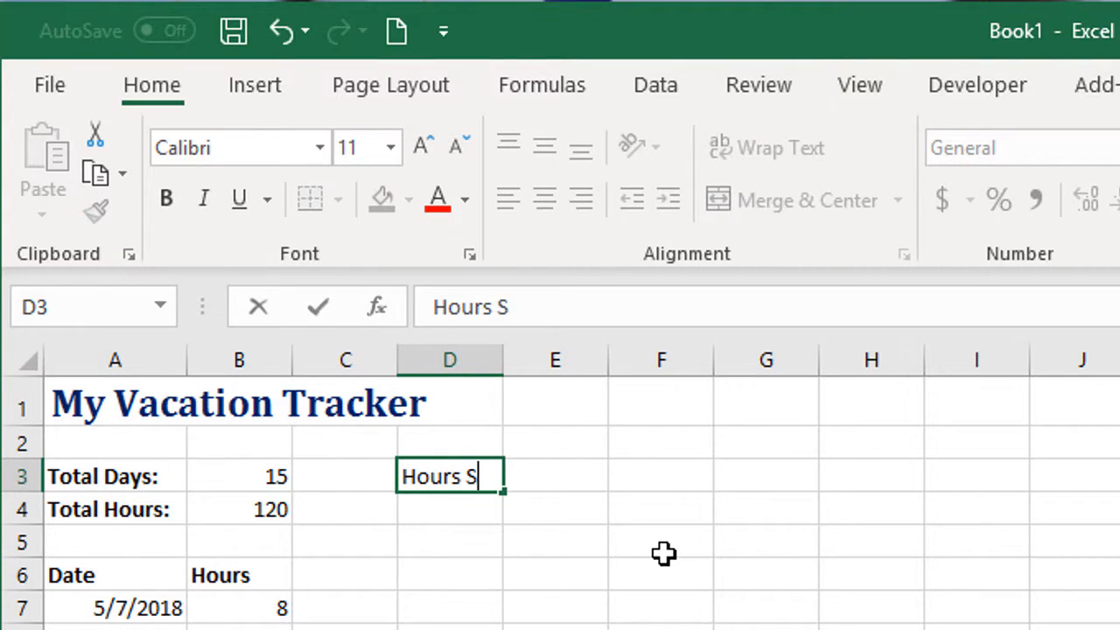
{"action": "type", "text": "cheduled:"}
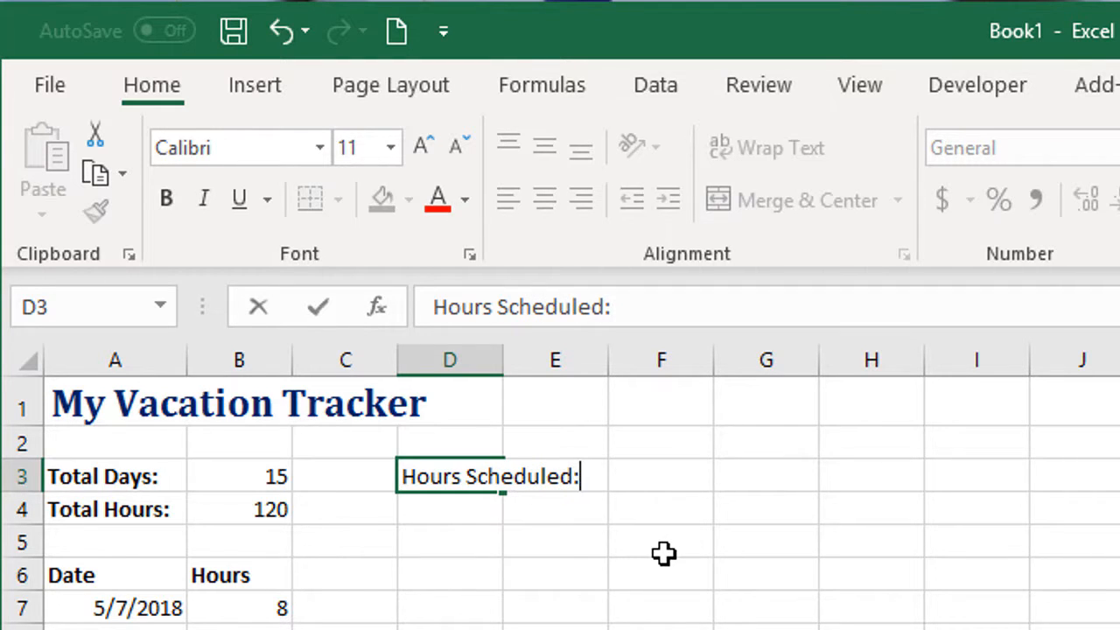
{"action": "key", "text": "Return"}
{"action": "type", "text": "H"}
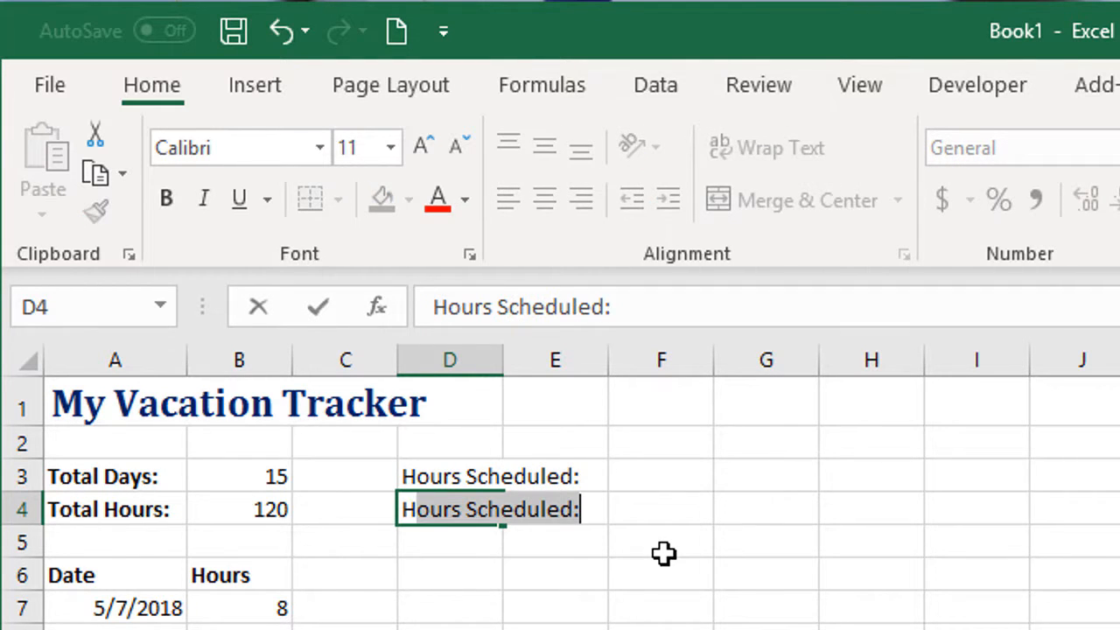
{"action": "type", "text": "ours Remaining:"}
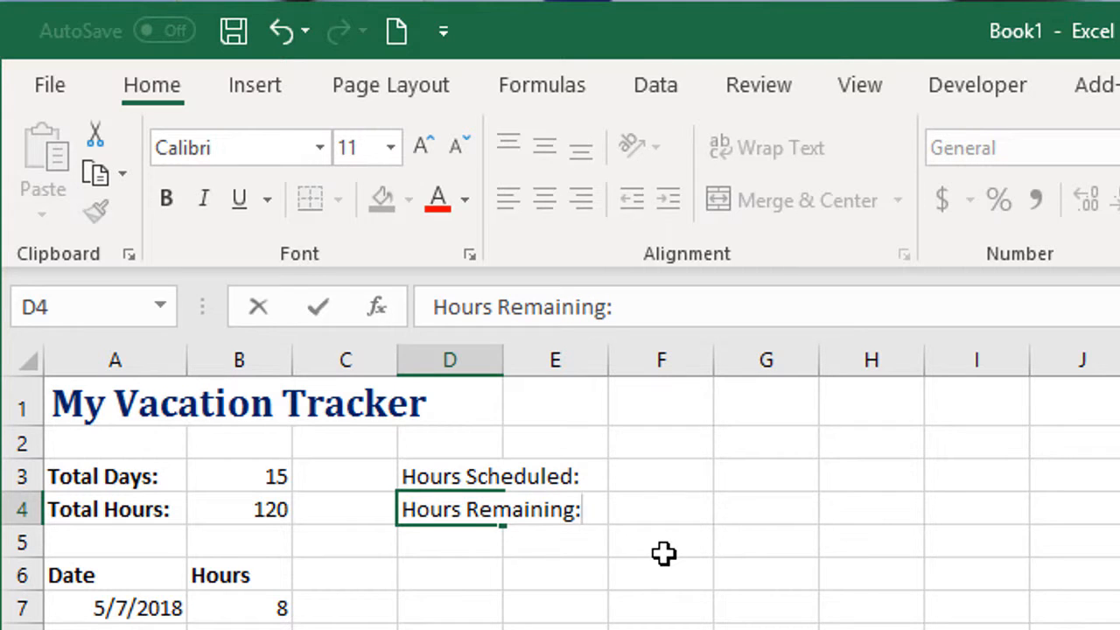
{"action": "key", "text": "Return"}
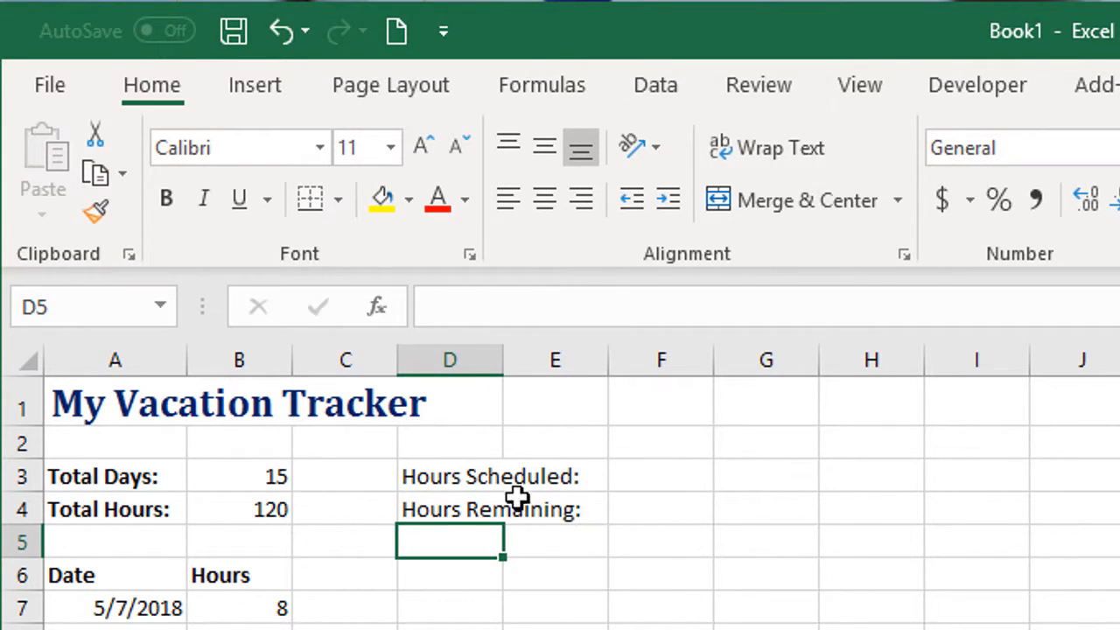
Make the two labels in D3:D4 bold and widen column D so both fit inside it
{"action": "left_click", "coordinate": [456, 477]}
{"action": "left_click_drag", "start_coordinate": [457, 477], "coordinate": [451, 510]}
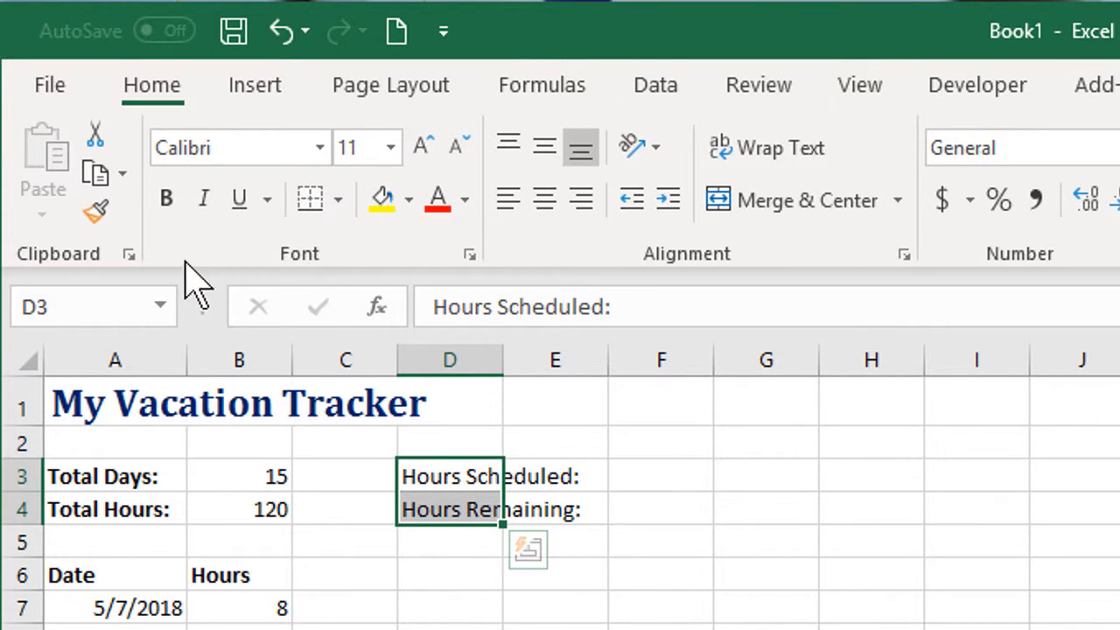
{"action": "left_click", "coordinate": [164, 200]}
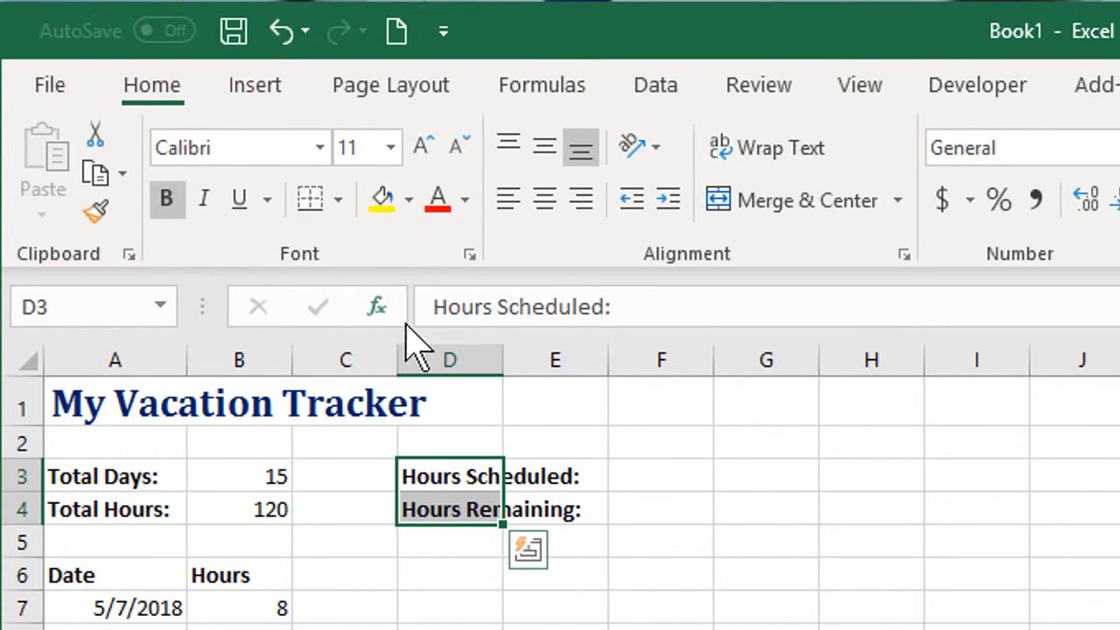
{"action": "left_click_drag", "start_coordinate": [513, 361], "coordinate": [601, 375]}
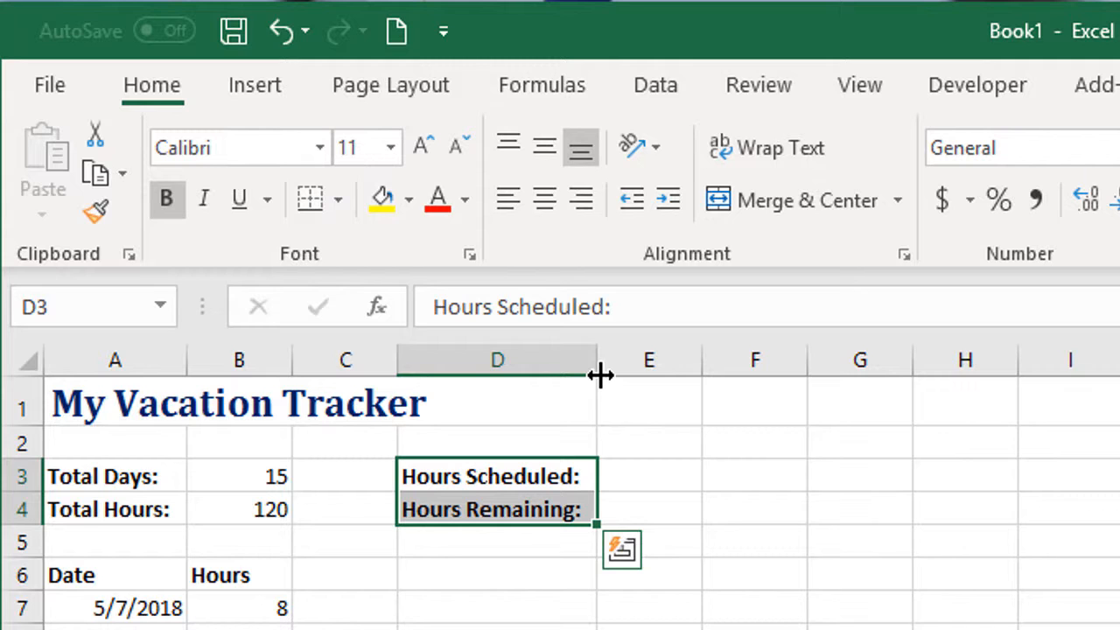
{"action": "left_click", "coordinate": [648, 475]}
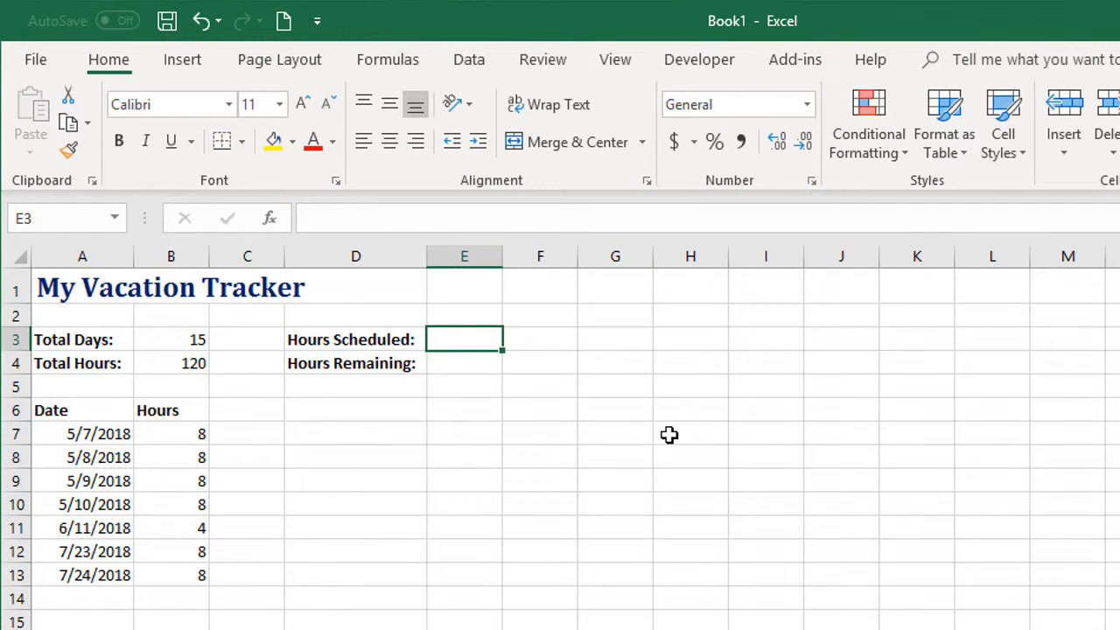
{"action": "type", "text": "="}
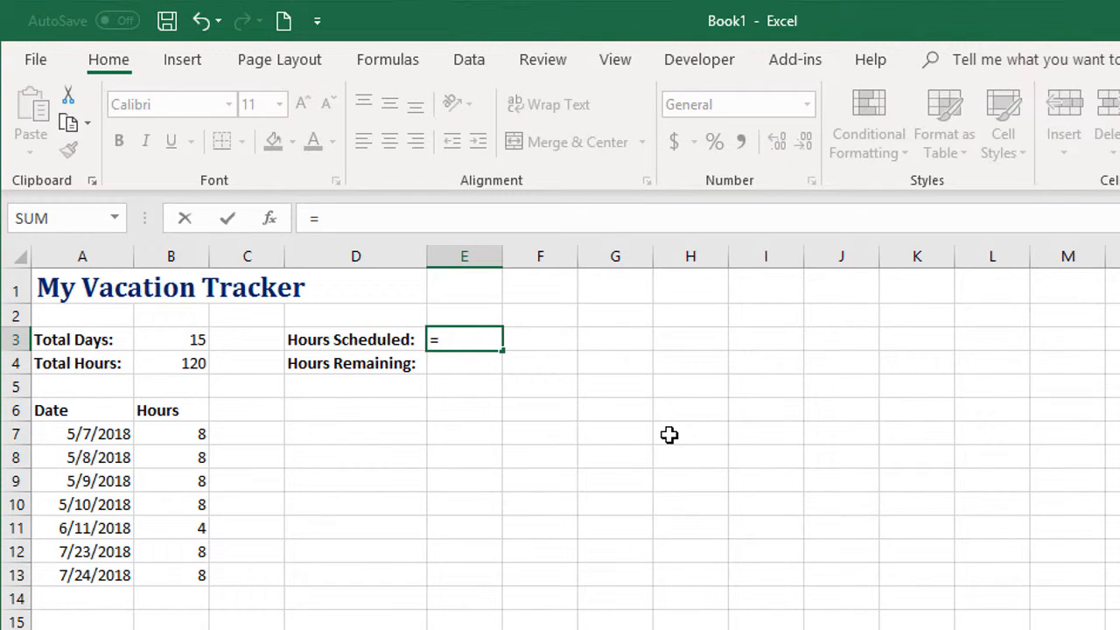
{"action": "left_click", "coordinate": [196, 435]}
{"action": "type", "text": "+"}
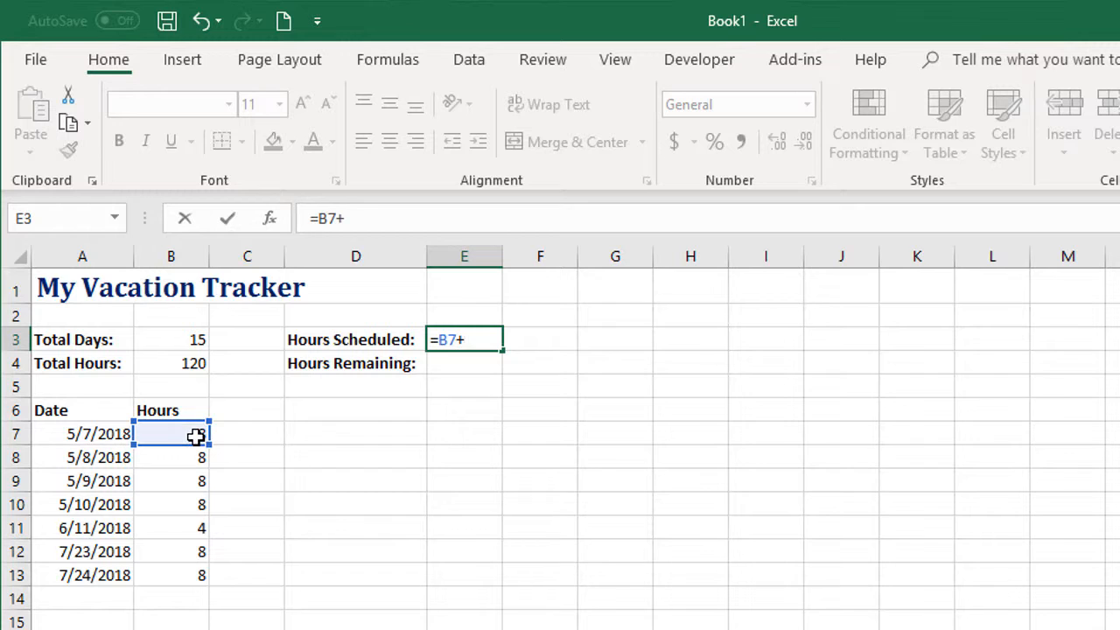
{"action": "left_click", "coordinate": [185, 456]}
{"action": "type", "text": "+"}
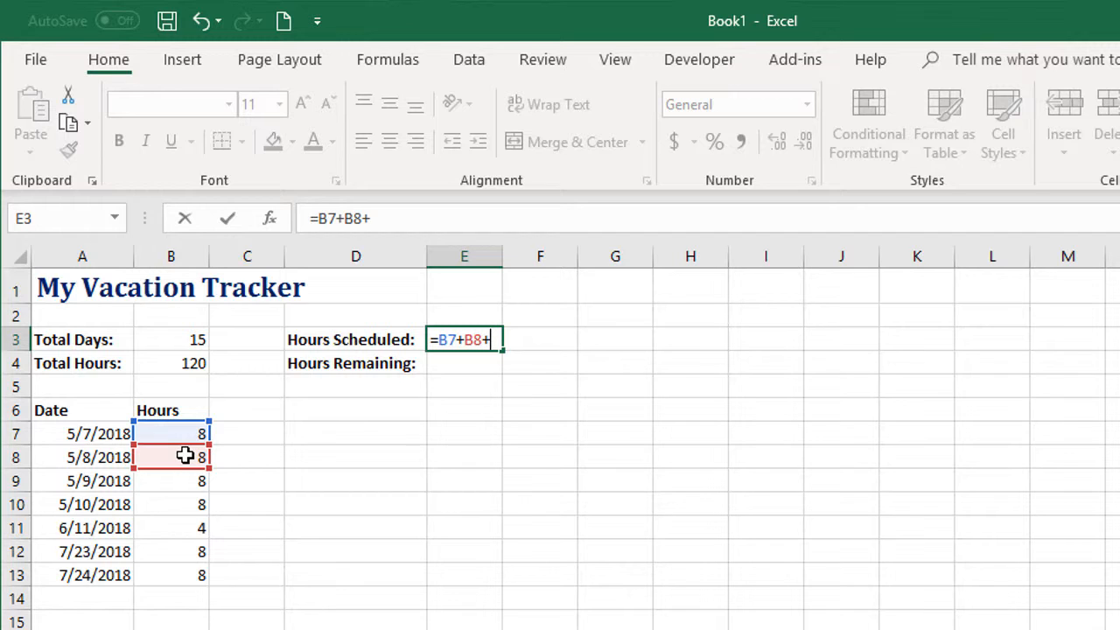
{"action": "key", "text": "Escape"}
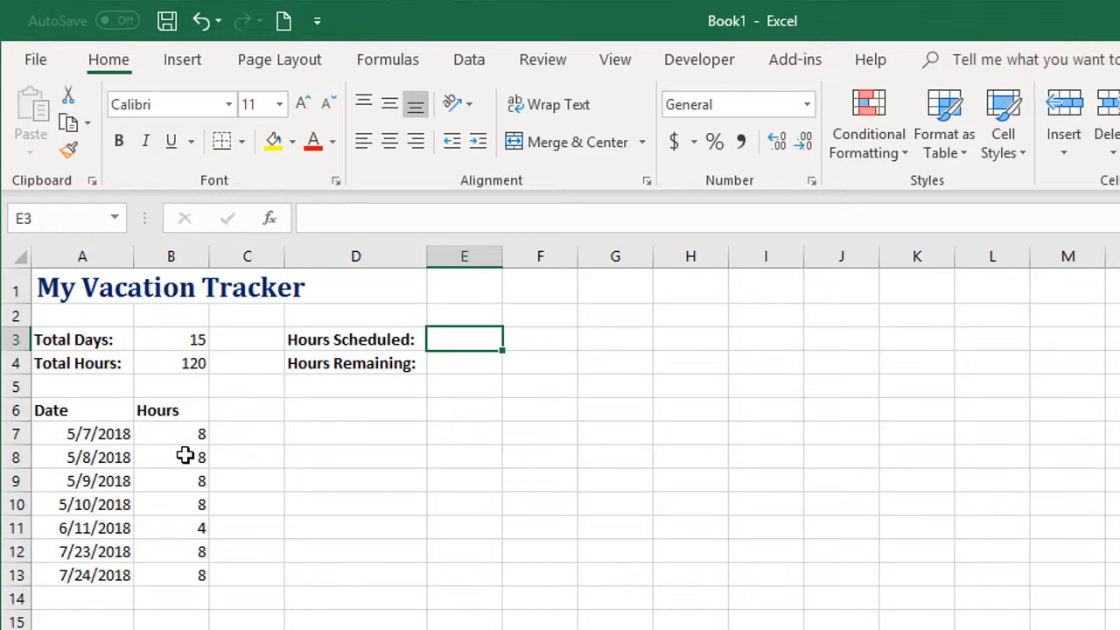
Calculate the scheduled hours in E3 with the formula =sum(B7:B500), leaving room for future entries
{"action": "type", "text": "="}
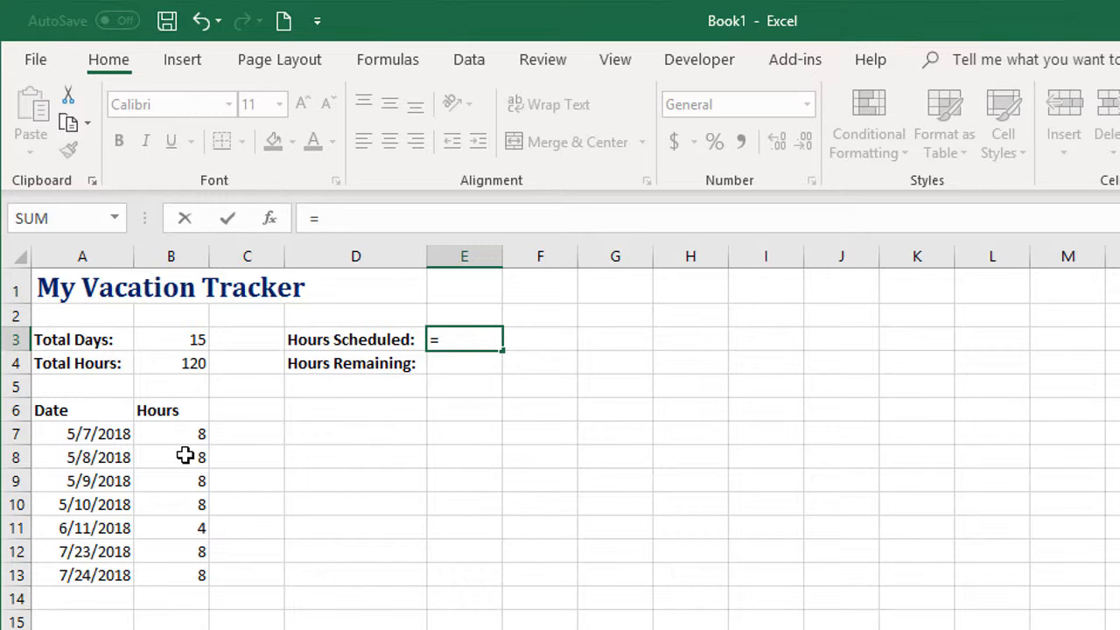
{"action": "type", "text": "sum"}
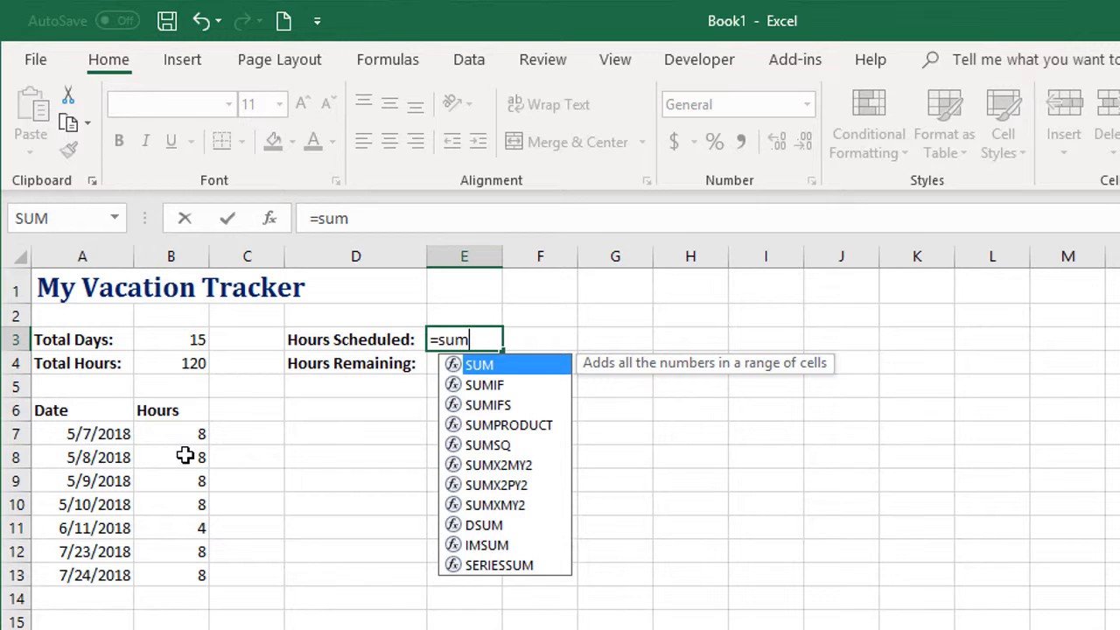
{"action": "type", "text": "("}
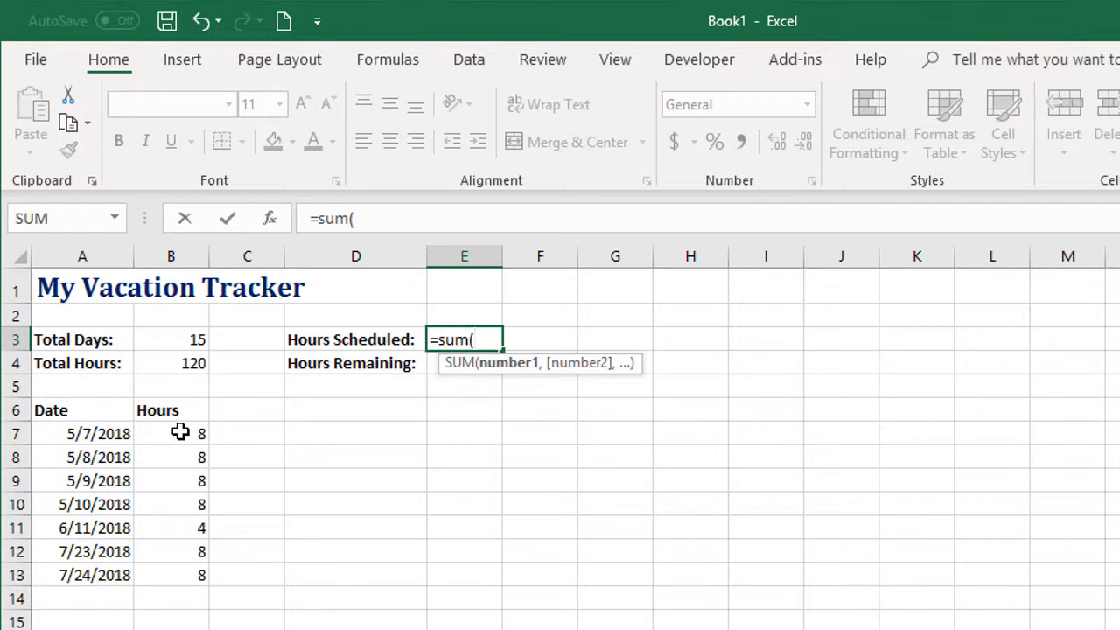
{"action": "left_click", "coordinate": [180, 434]}
{"action": "left_click_drag", "start_coordinate": [177, 448], "coordinate": [175, 575]}
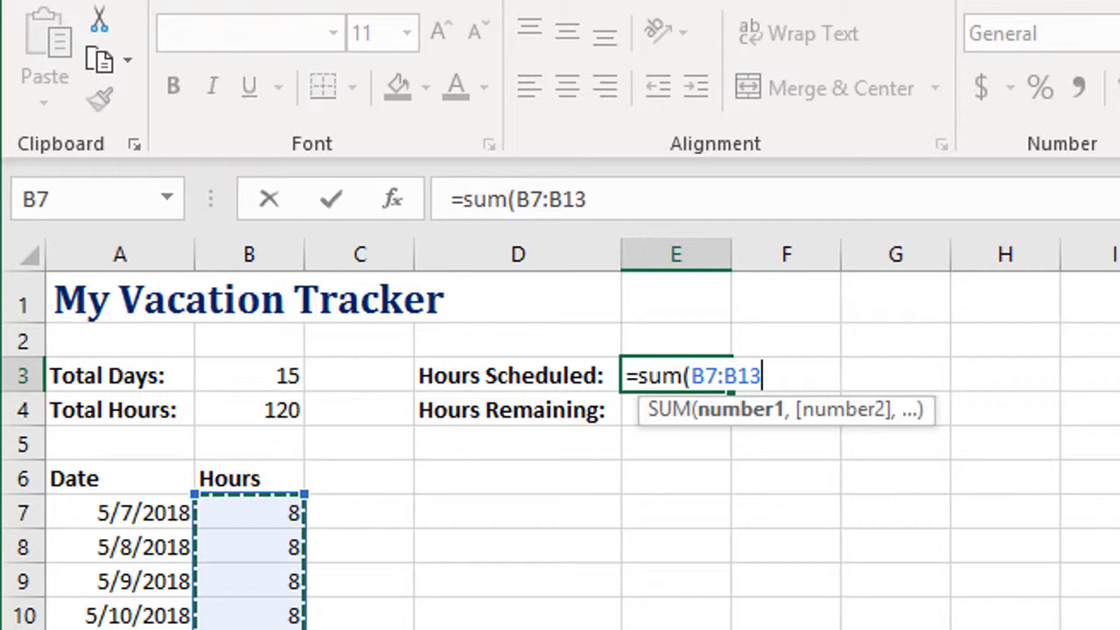
{"action": "key", "text": "BackSpace"}
{"action": "key", "text": "BackSpace"}
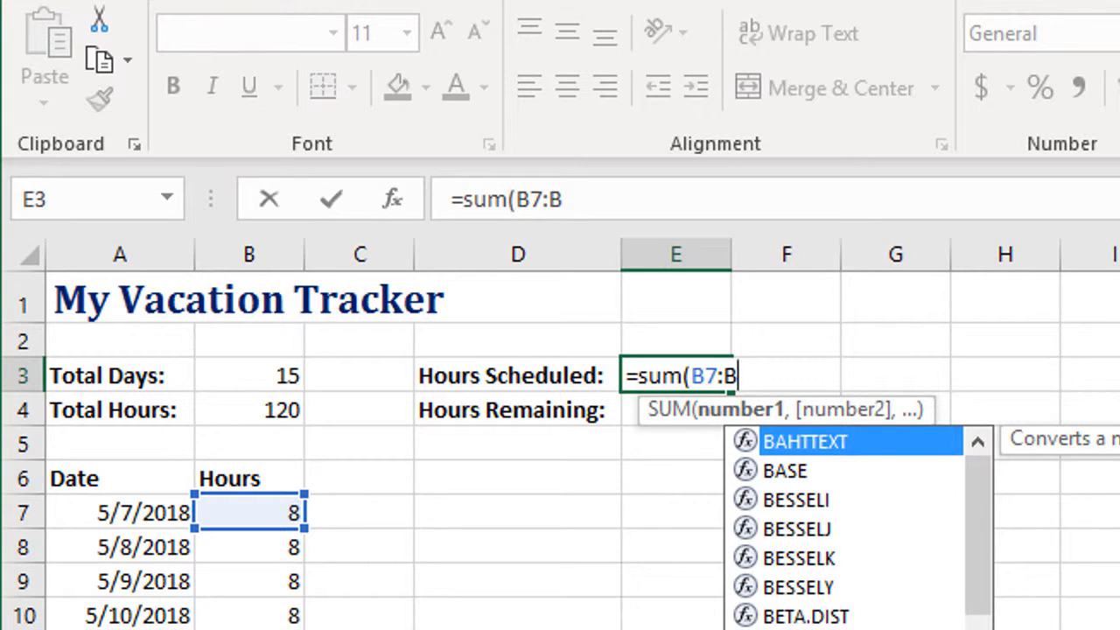
{"action": "type", "text": "500"}
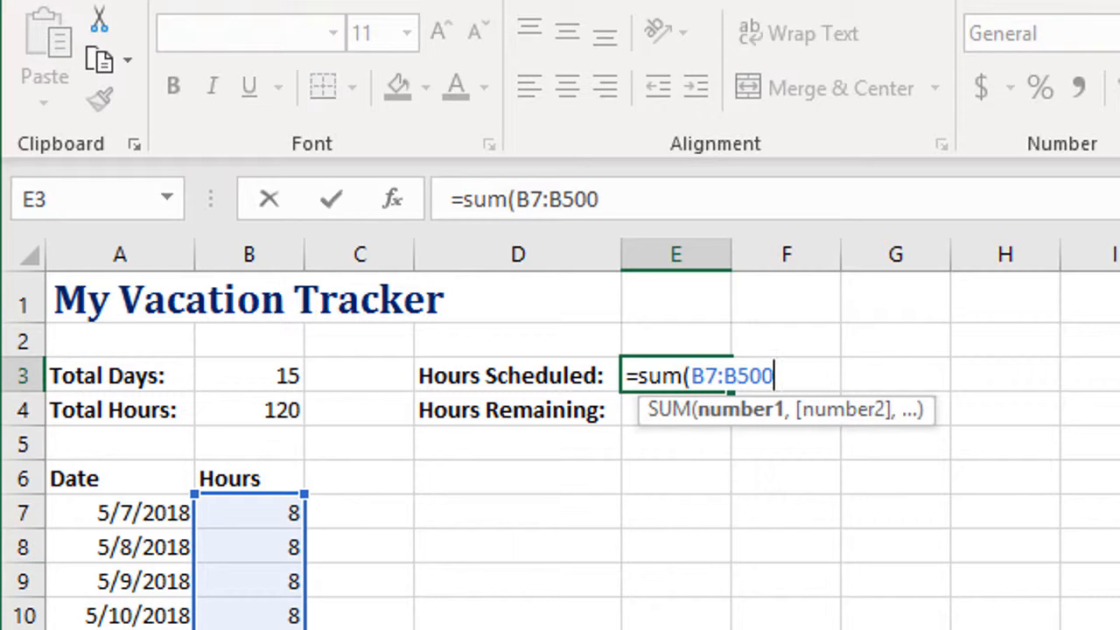
{"action": "type", "text": ")"}
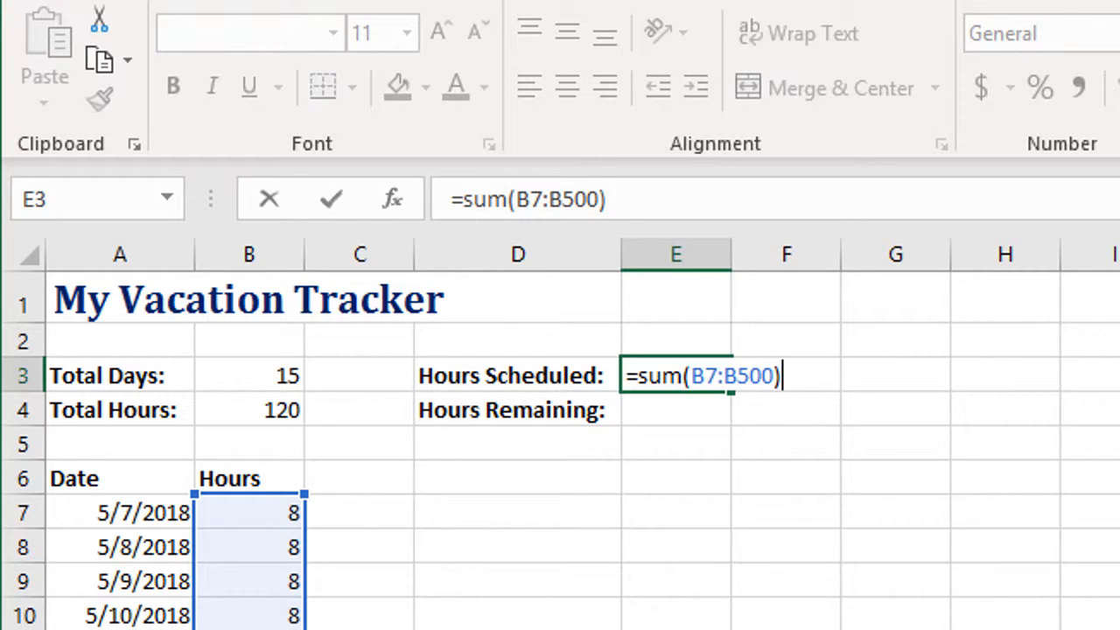
{"action": "key", "text": "Return"}
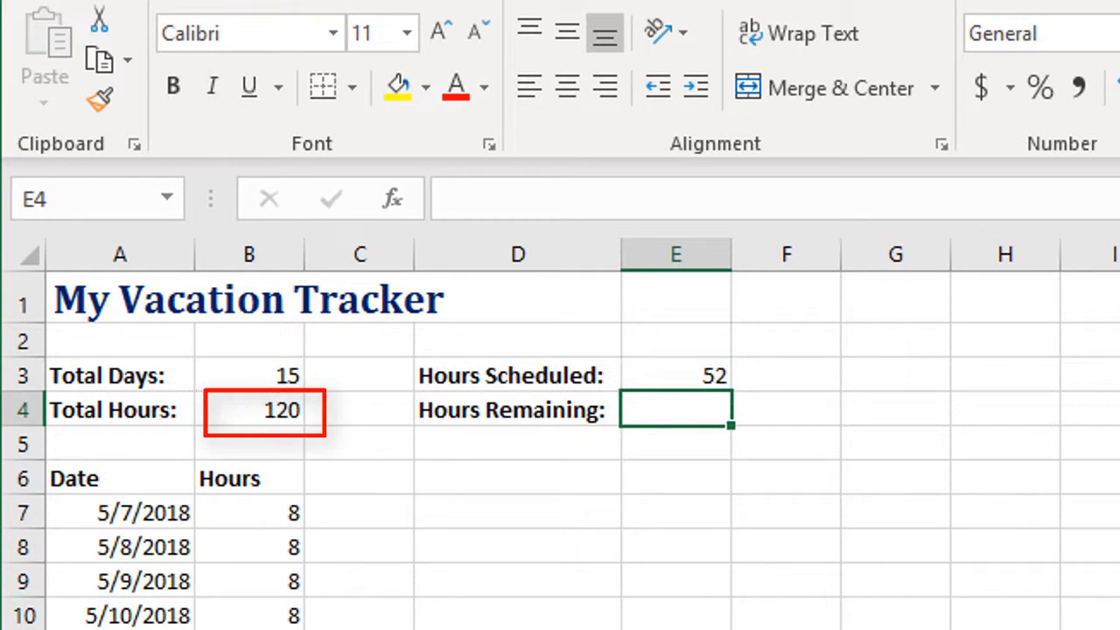
Calculate the remaining hours in E4 with the formula =B4-E3
{"action": "type", "text": "="}
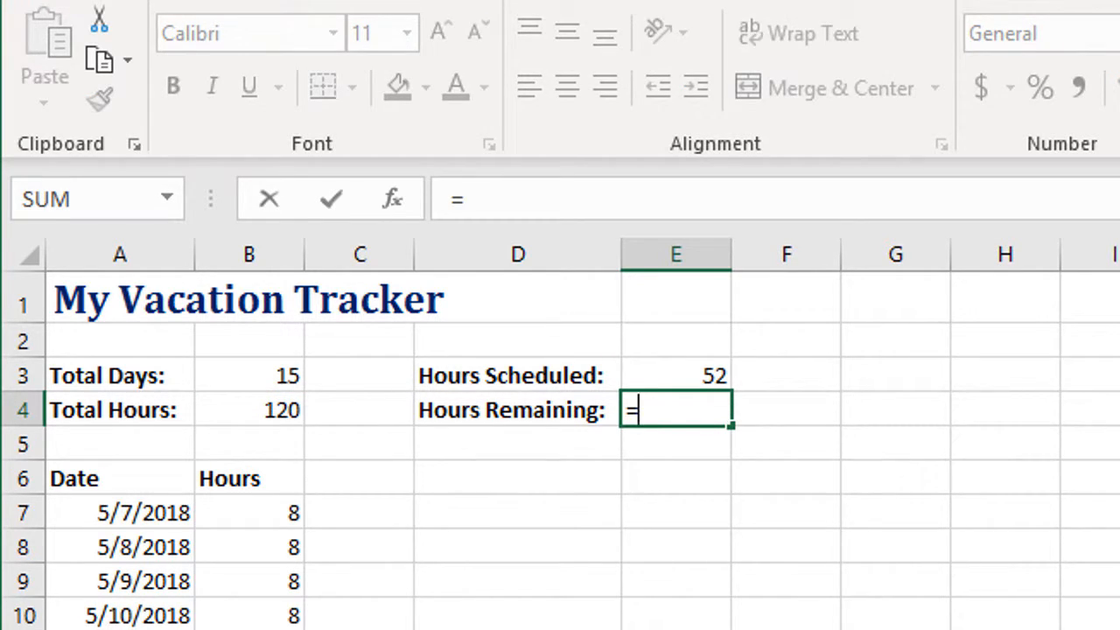
{"action": "left_click", "coordinate": [254, 409]}
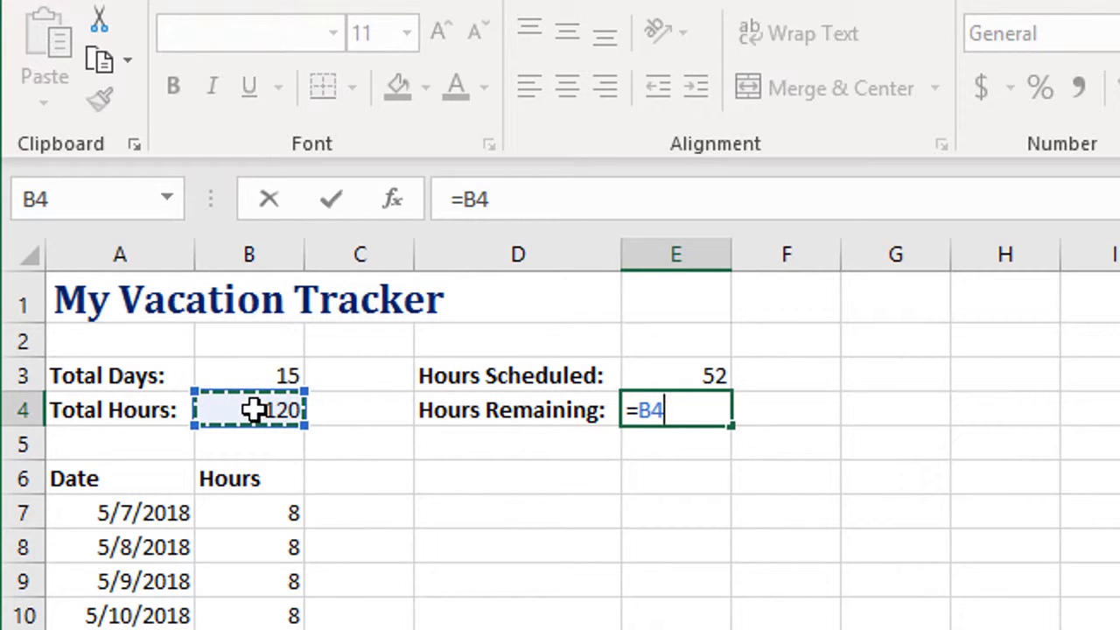
{"action": "type", "text": "-"}
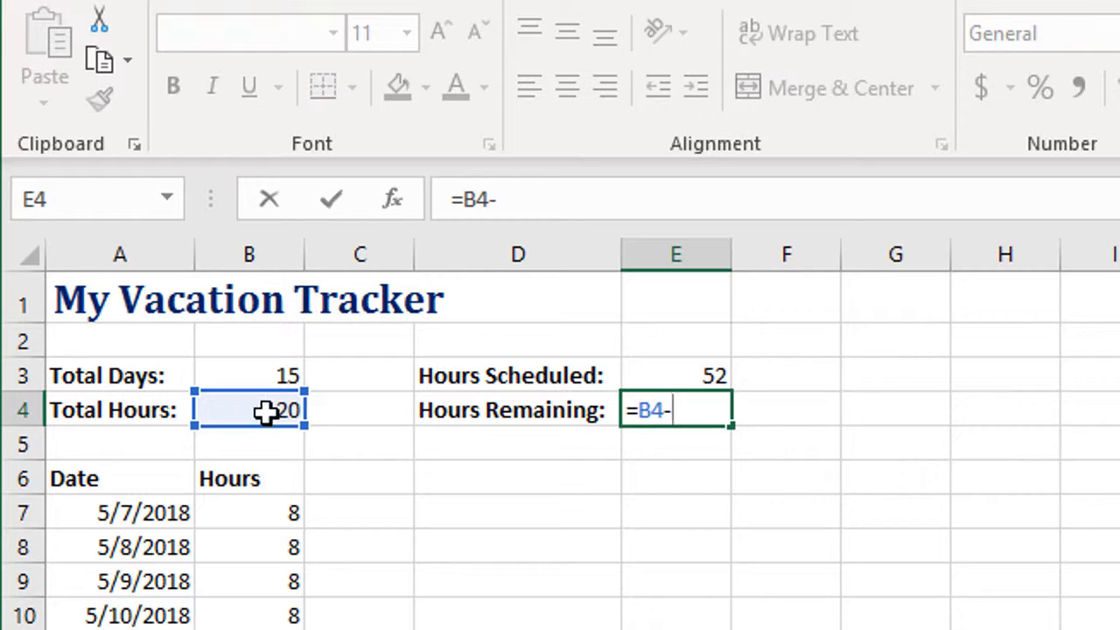
{"action": "left_click", "coordinate": [674, 371]}
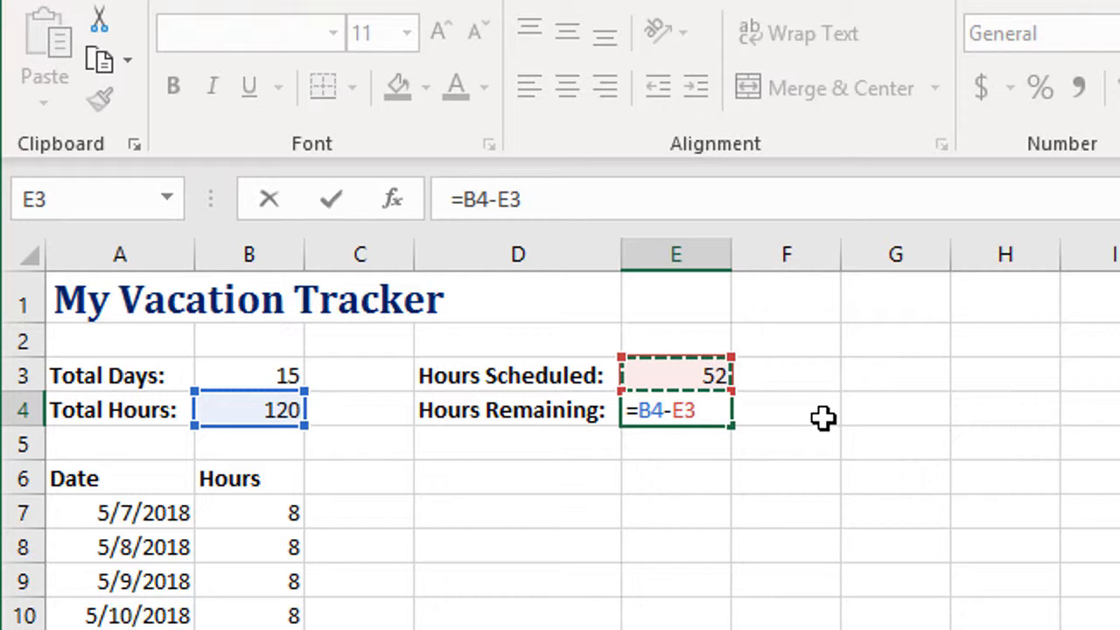
{"action": "key", "text": "Return"}
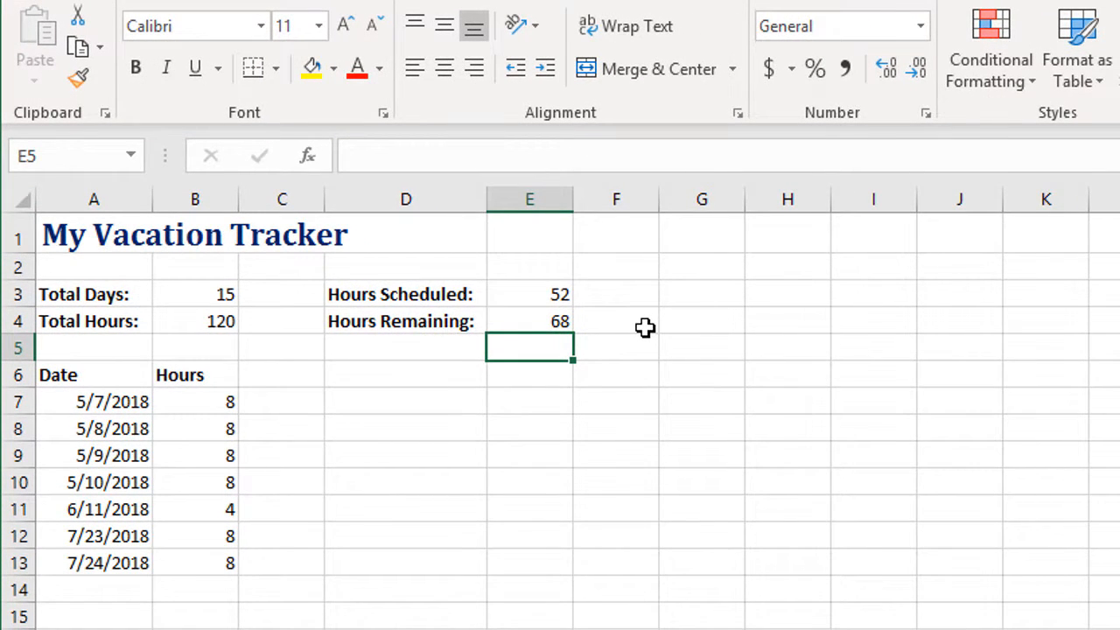
Add a vacation entry in row 14 with the date 7/25/2018 and 8 hours
{"action": "left_click", "coordinate": [112, 590]}
{"action": "type", "text": "7/"}
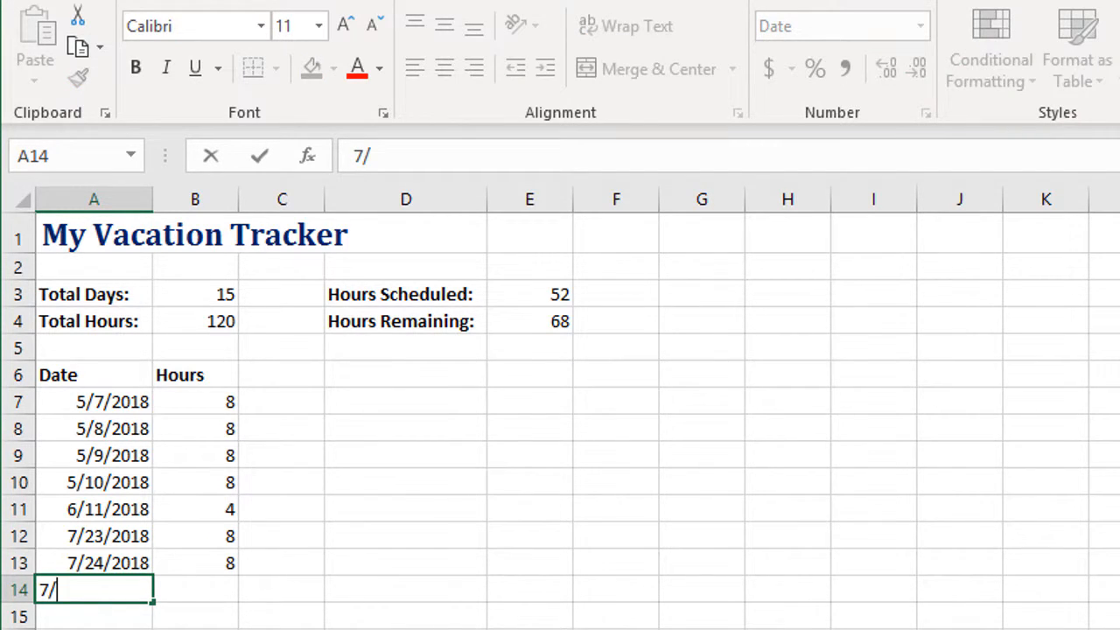
{"action": "type", "text": "25/2018"}
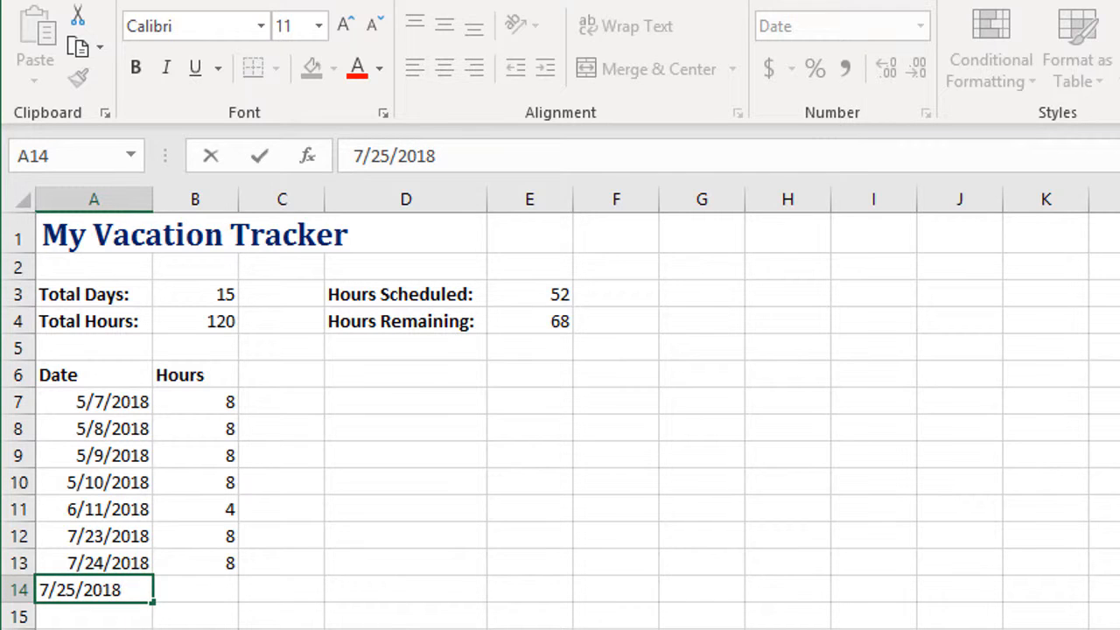
{"action": "key", "text": "Return"}
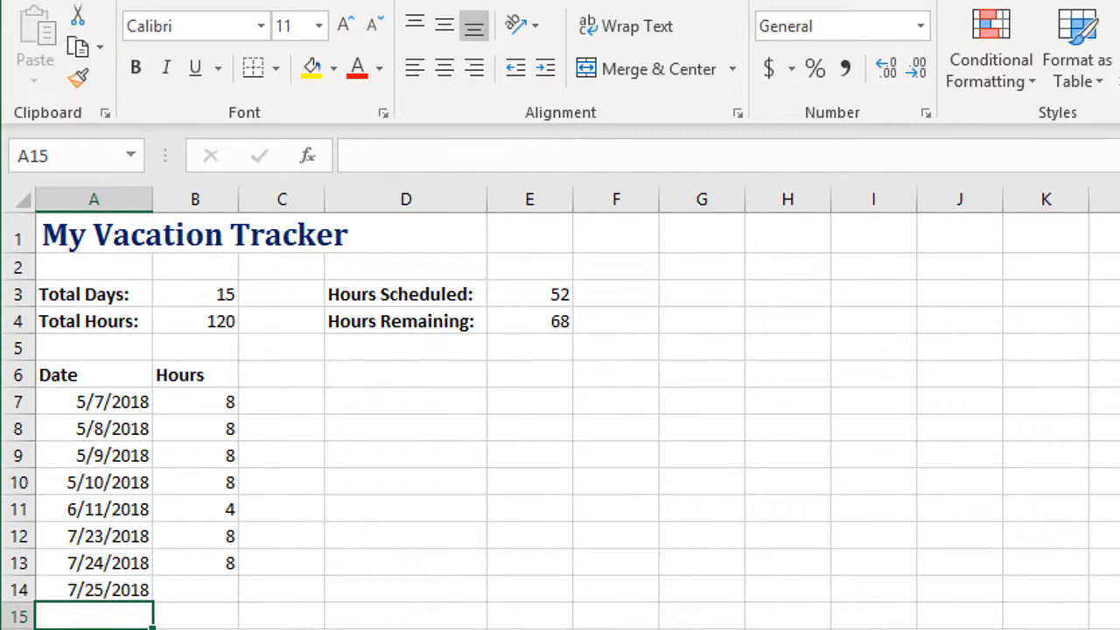
{"action": "left_click", "coordinate": [185, 591]}
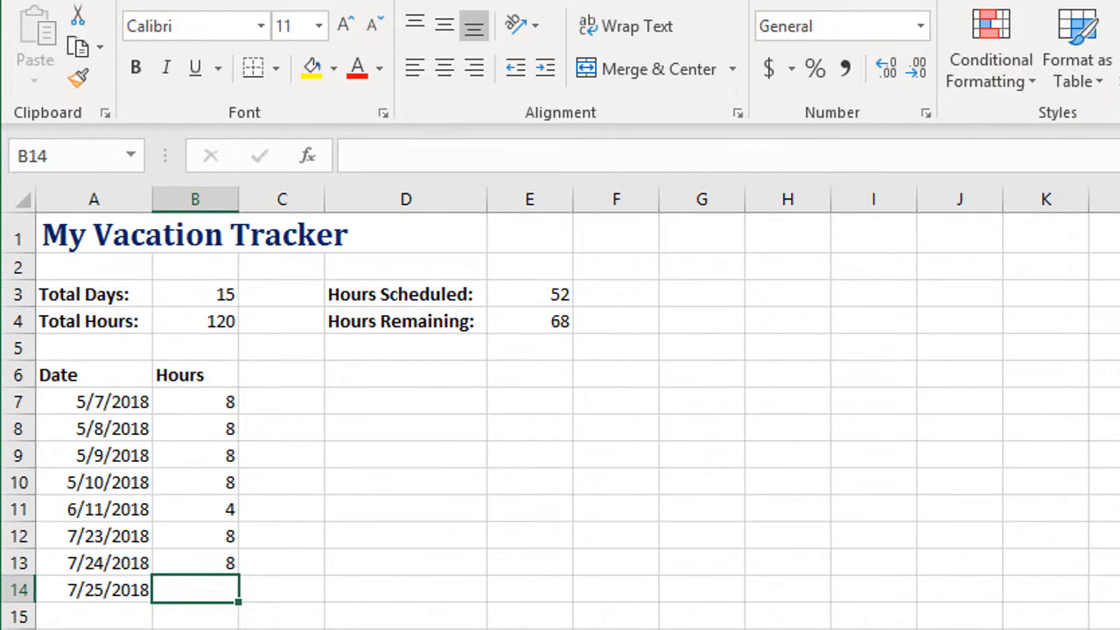
{"action": "type", "text": "8"}
{"action": "key", "text": "Return"}
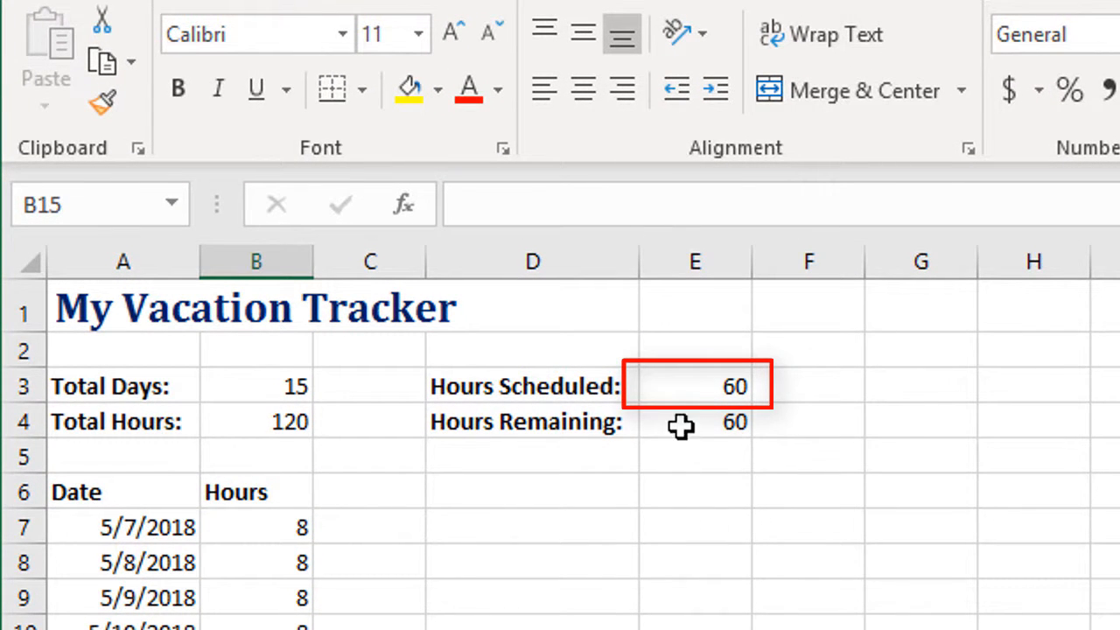
Re-enter the Hours Scheduled formula in E3 as =sum(b7:b500) to total all hours entries
{"action": "left_click", "coordinate": [676, 382]}
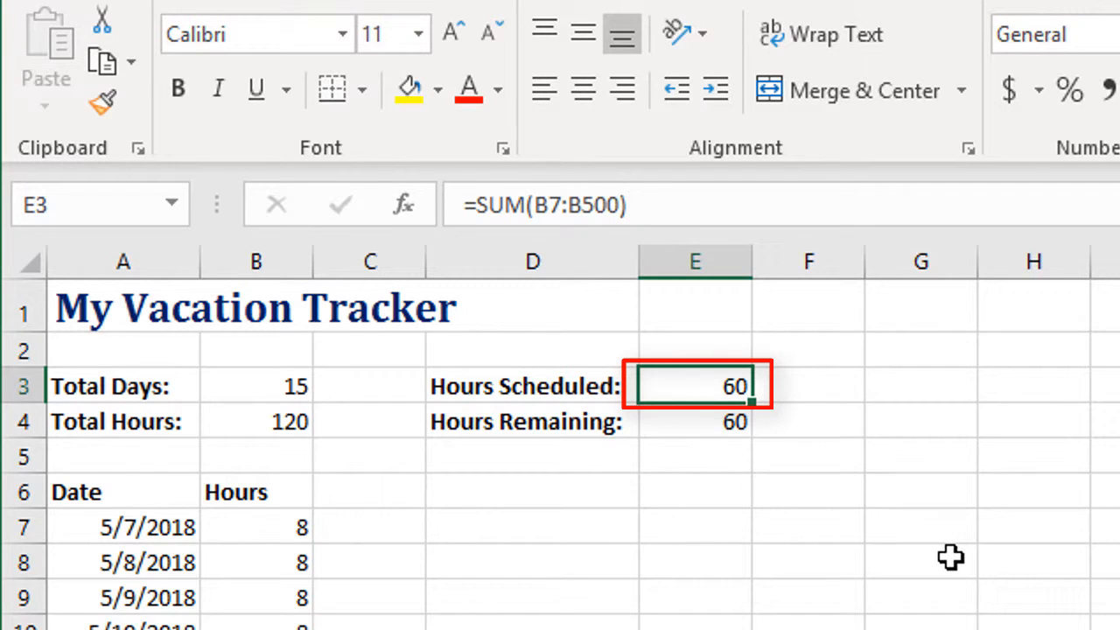
{"action": "type", "text": "="}
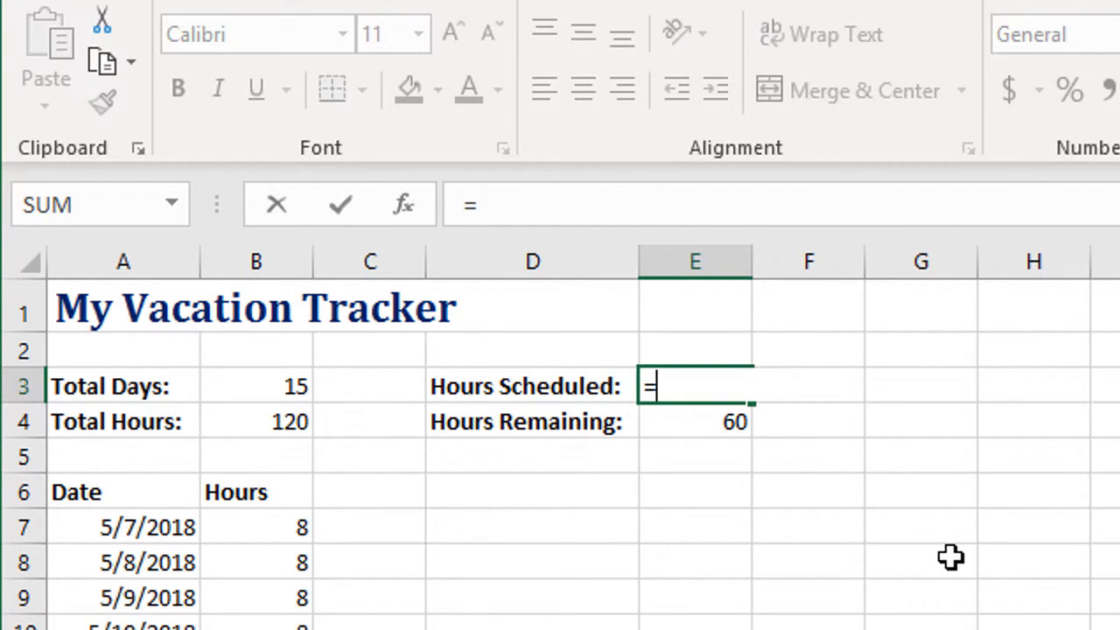
{"action": "type", "text": "su"}
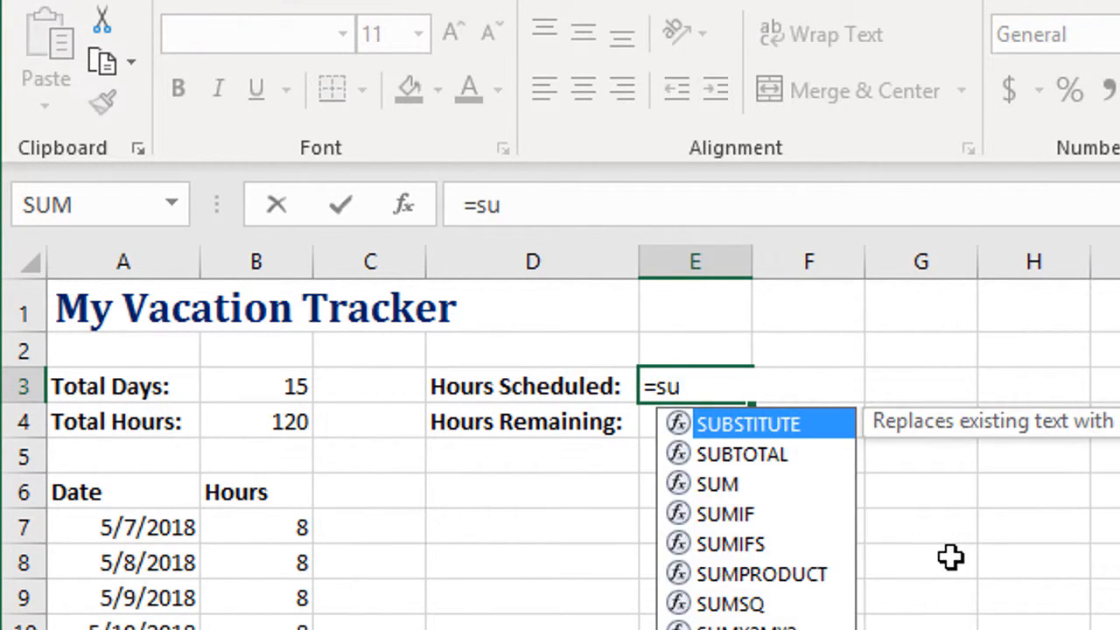
{"action": "type", "text": "m("}
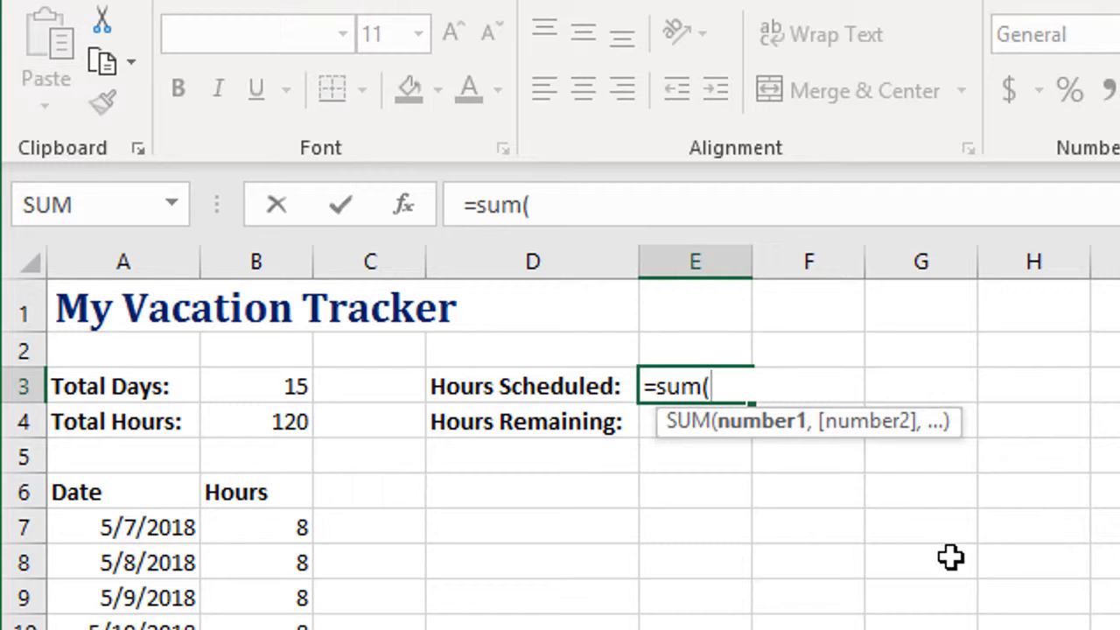
{"action": "type", "text": "b7"}
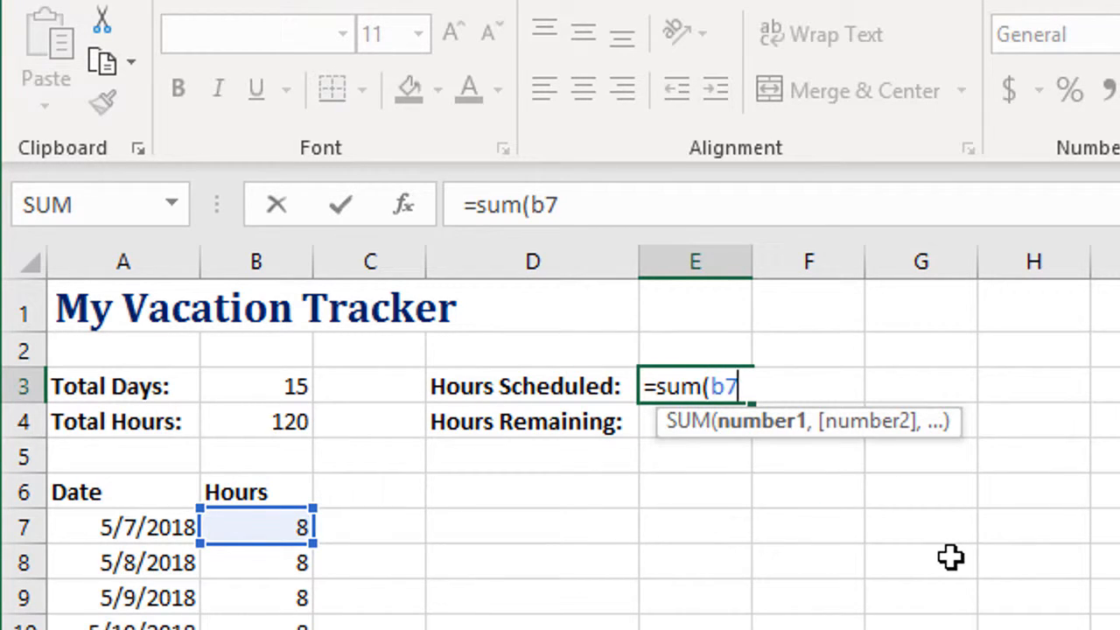
{"action": "type", "text": ":b"}
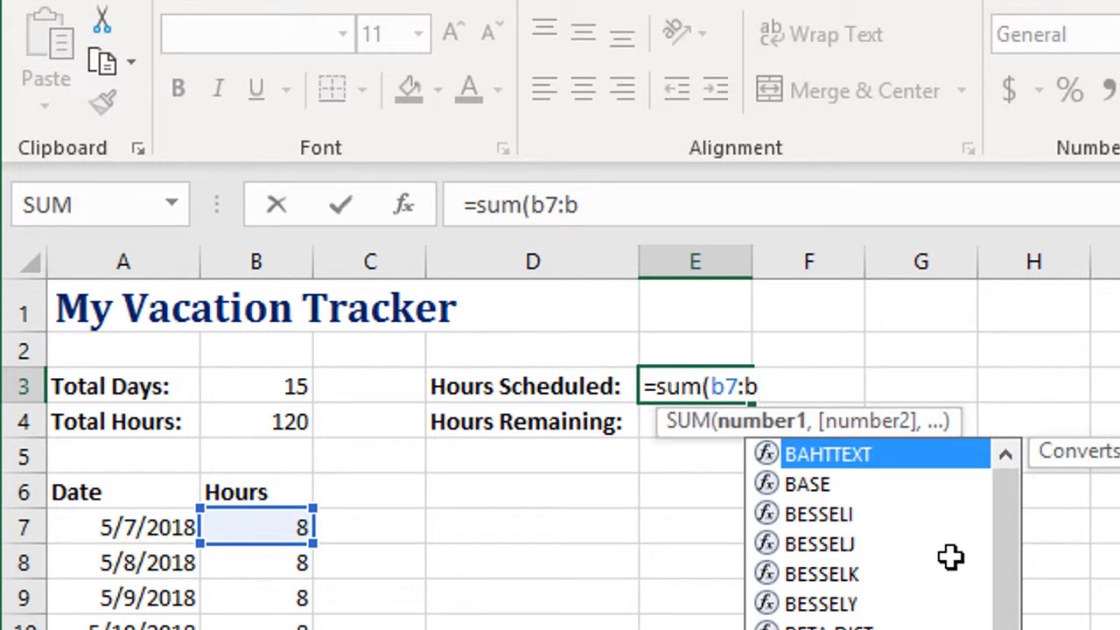
{"action": "type", "text": "500"}
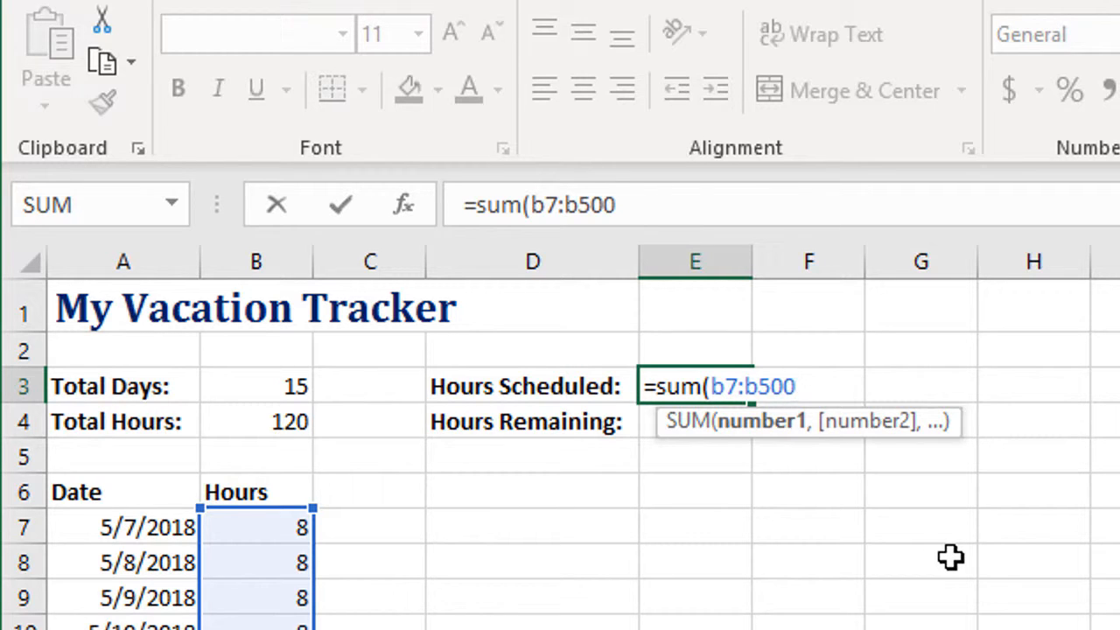
{"action": "type", "text": ")"}
{"action": "key", "text": "Return"}
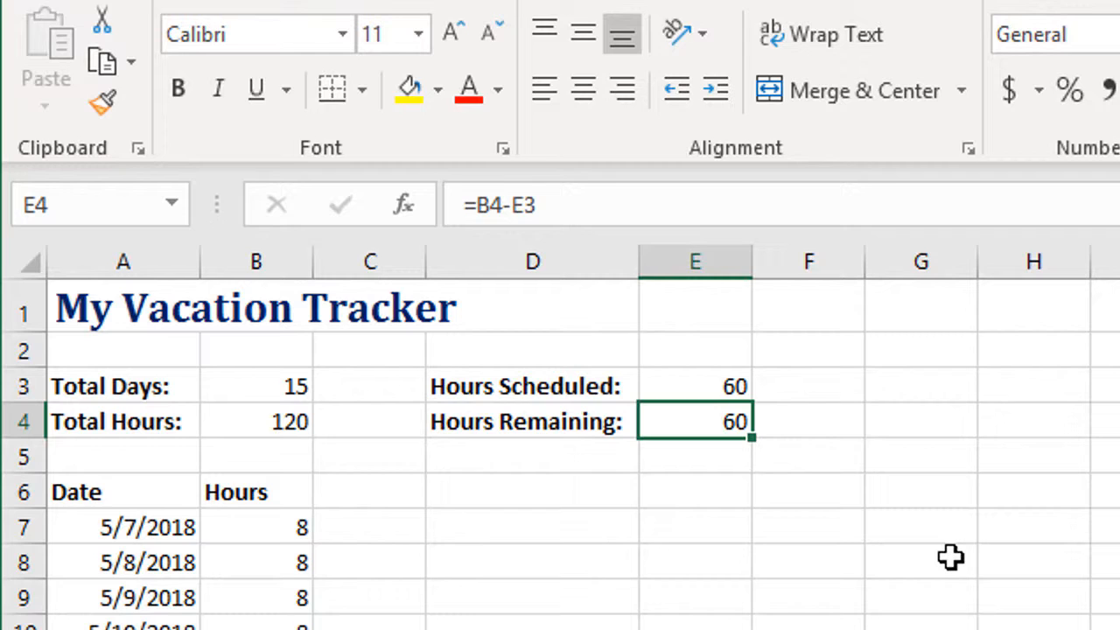
Re-enter the Hours Remaining formula in E4 as =B4-E3, subtracting the scheduled hours from the total hours
{"action": "type", "text": "="}
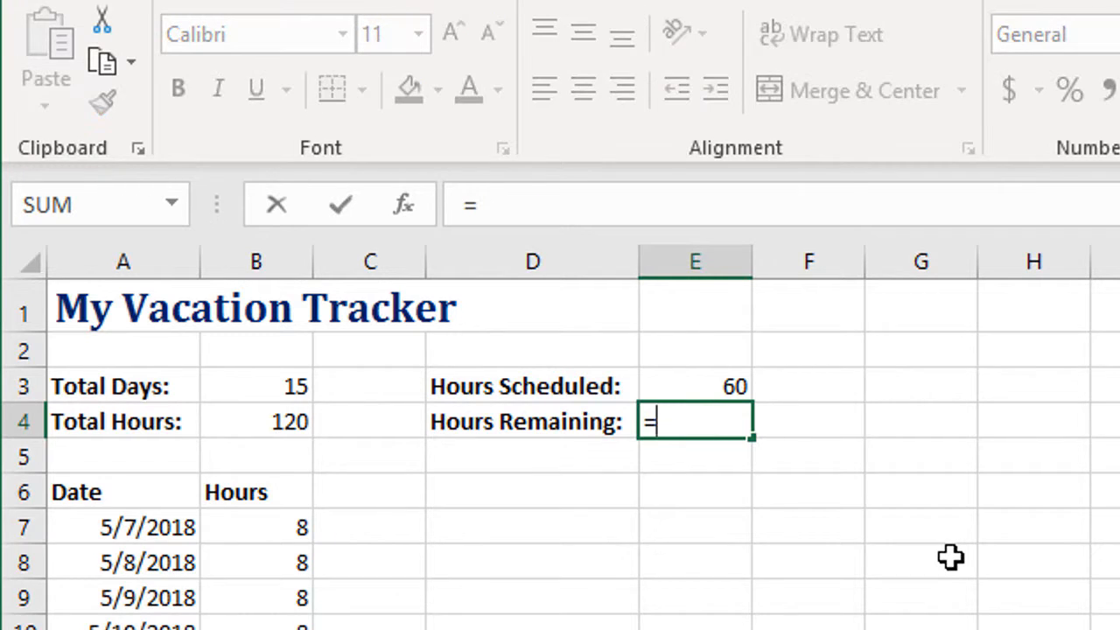
{"action": "left_click", "coordinate": [296, 417]}
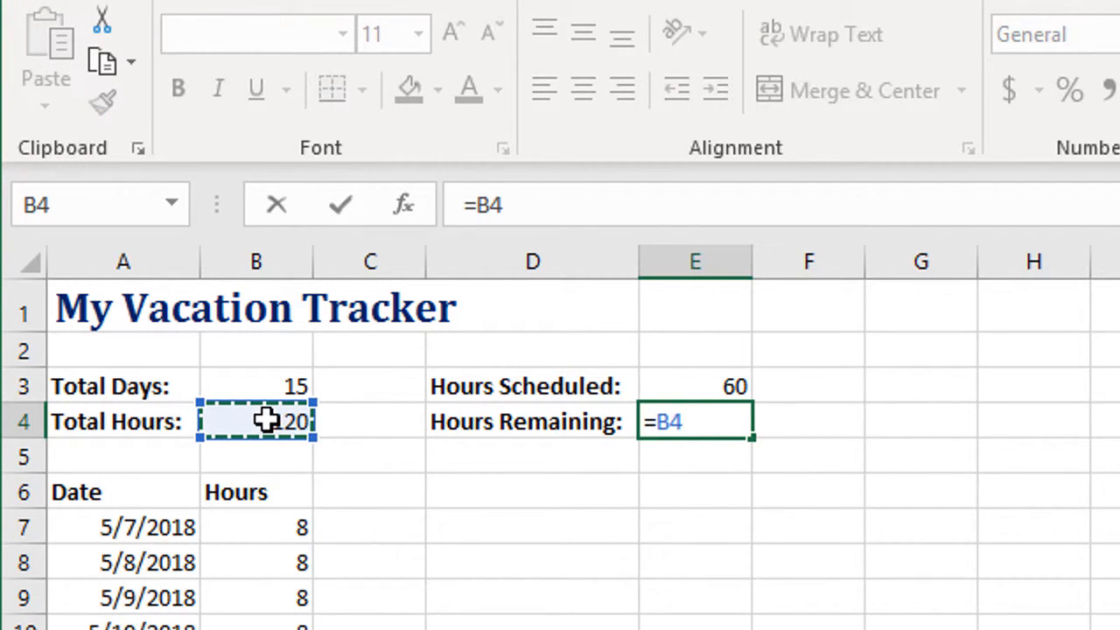
{"action": "type", "text": "-"}
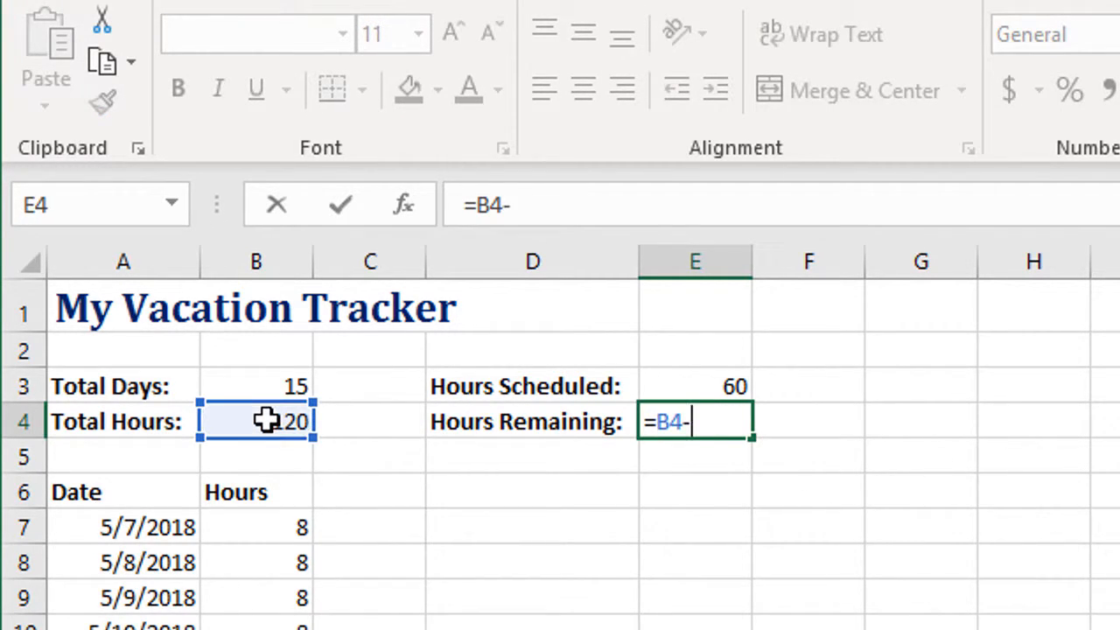
{"action": "left_click", "coordinate": [673, 384]}
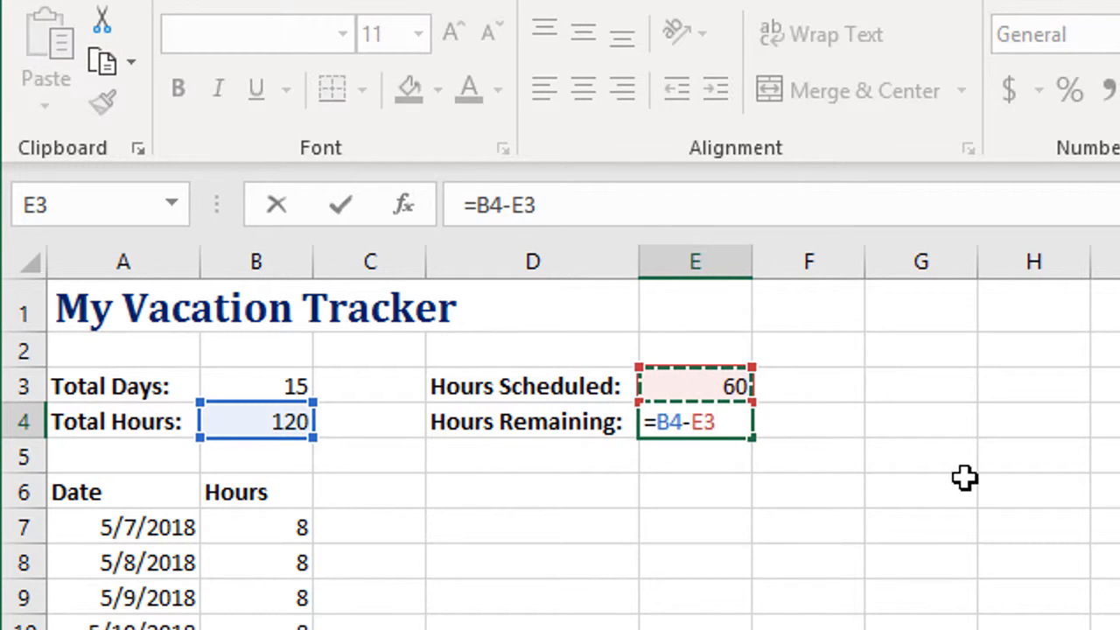
{"action": "key", "text": "Return"}
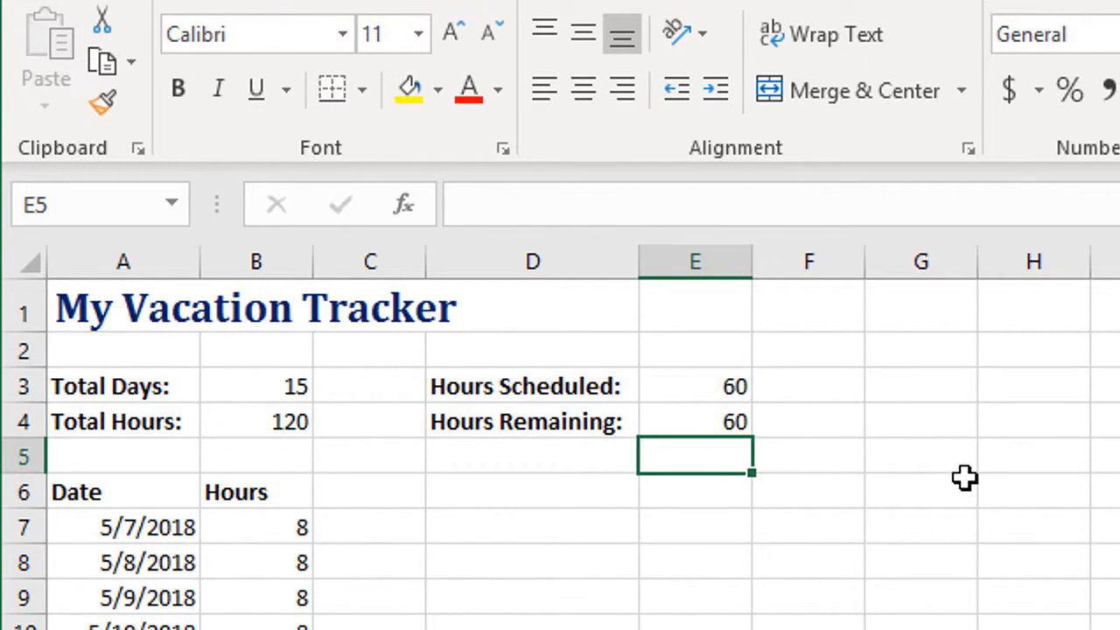